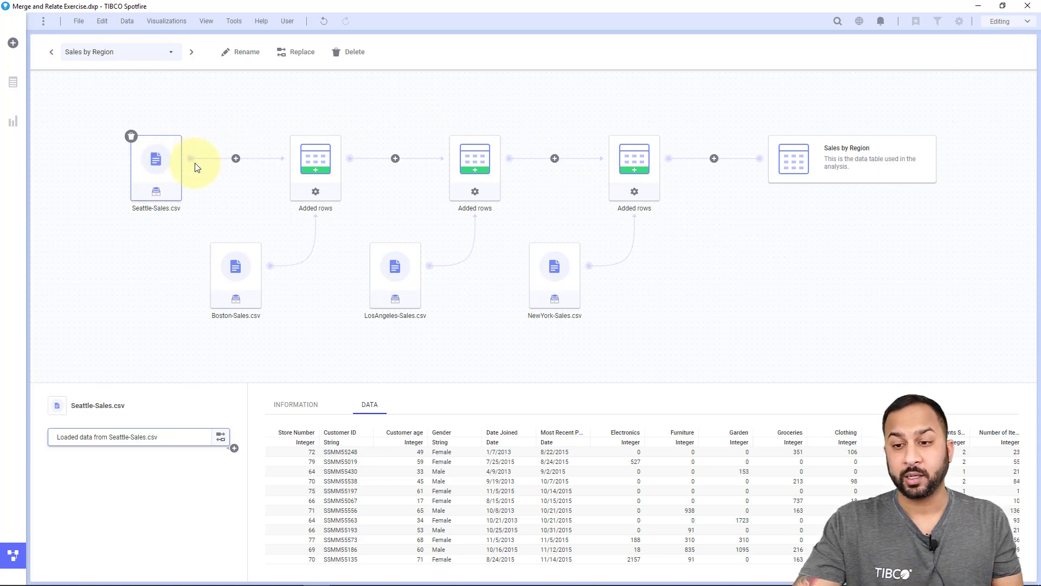
pyautogui.click(854, 165)
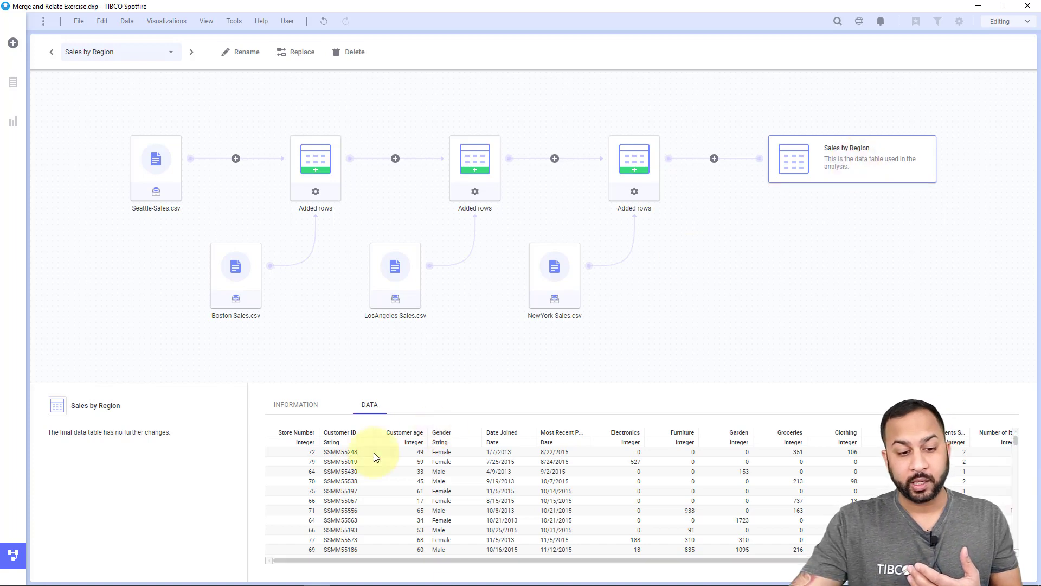
pyautogui.click(14, 555)
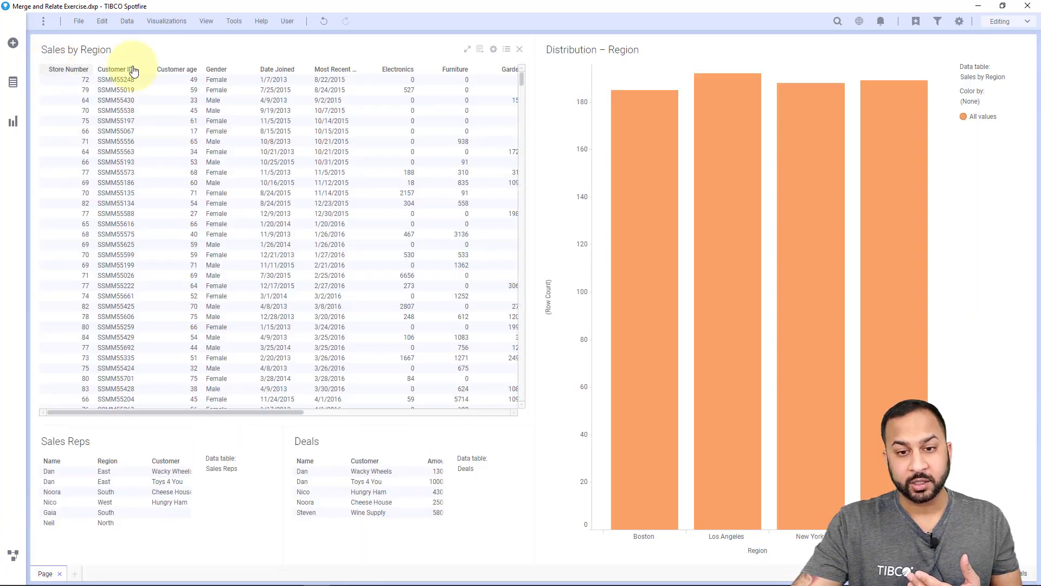
pyautogui.click(508, 51)
pyautogui.click(487, 79)
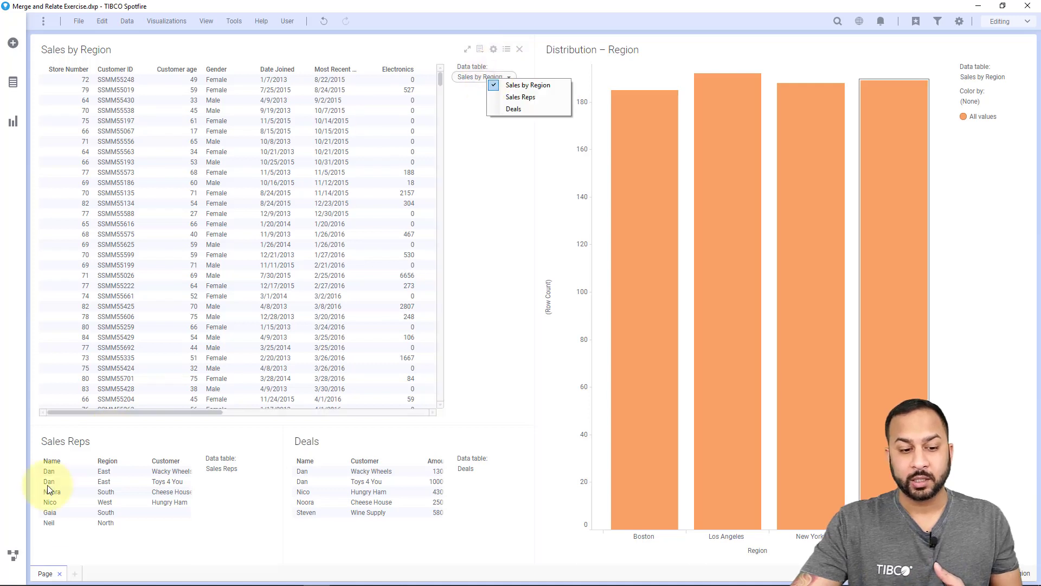
pyautogui.click(13, 554)
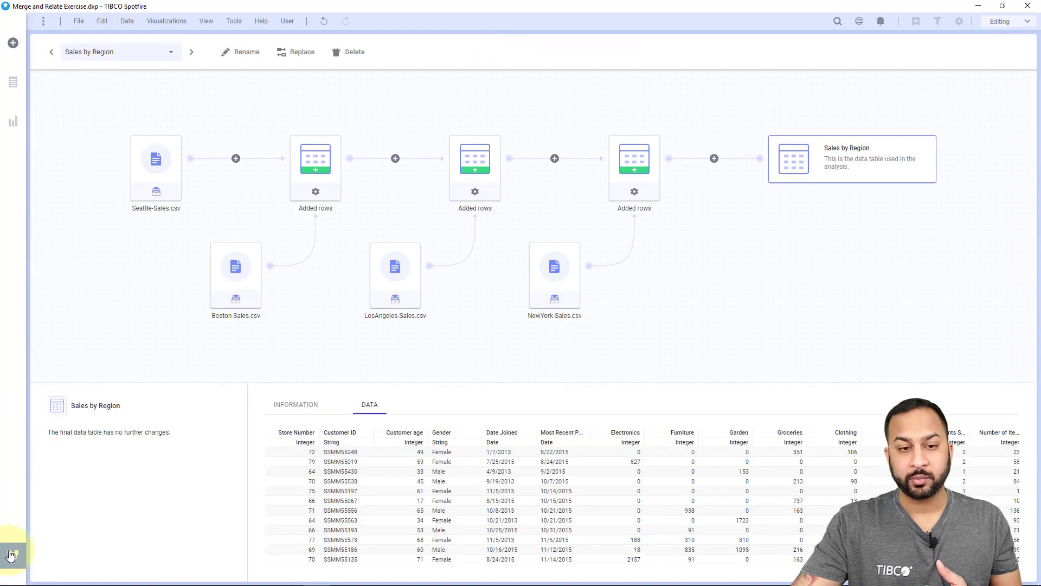
pyautogui.click(167, 52)
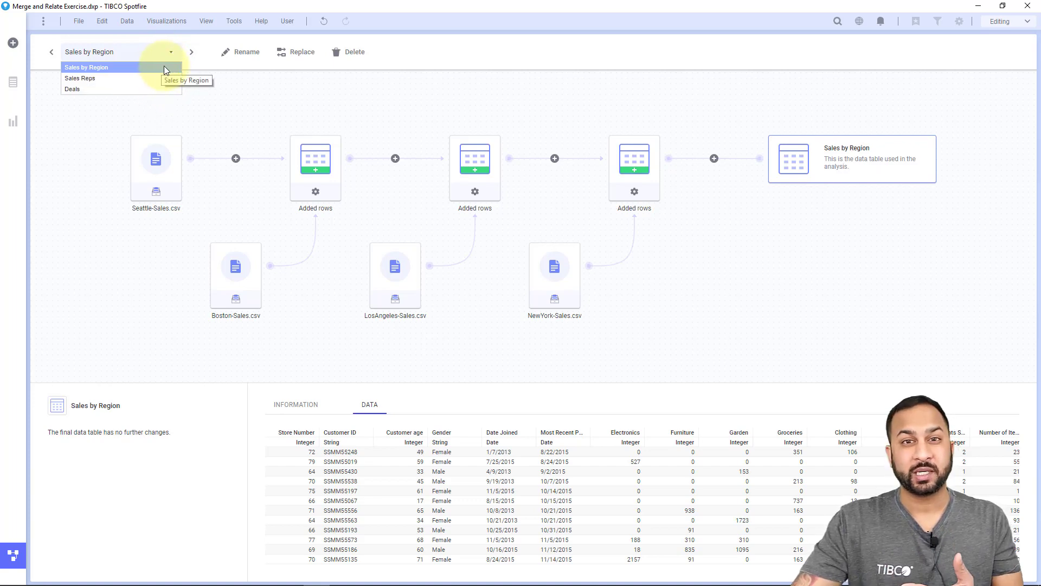
pyautogui.click(450, 111)
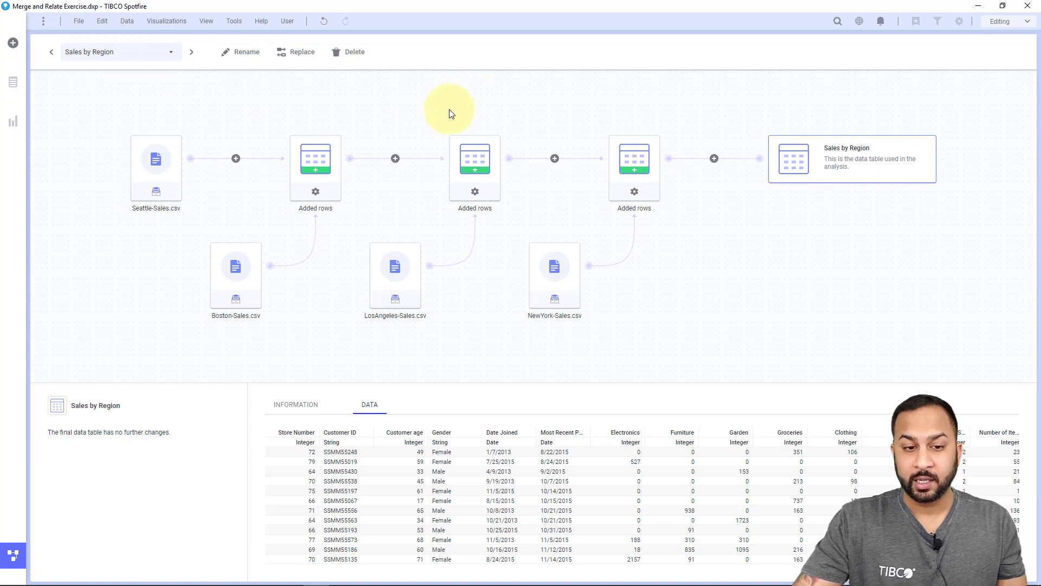
# - Review the Seattle, Boston, LosAngeles and NewYork sales sources and the middle Added rows result
pyautogui.click(150, 165)
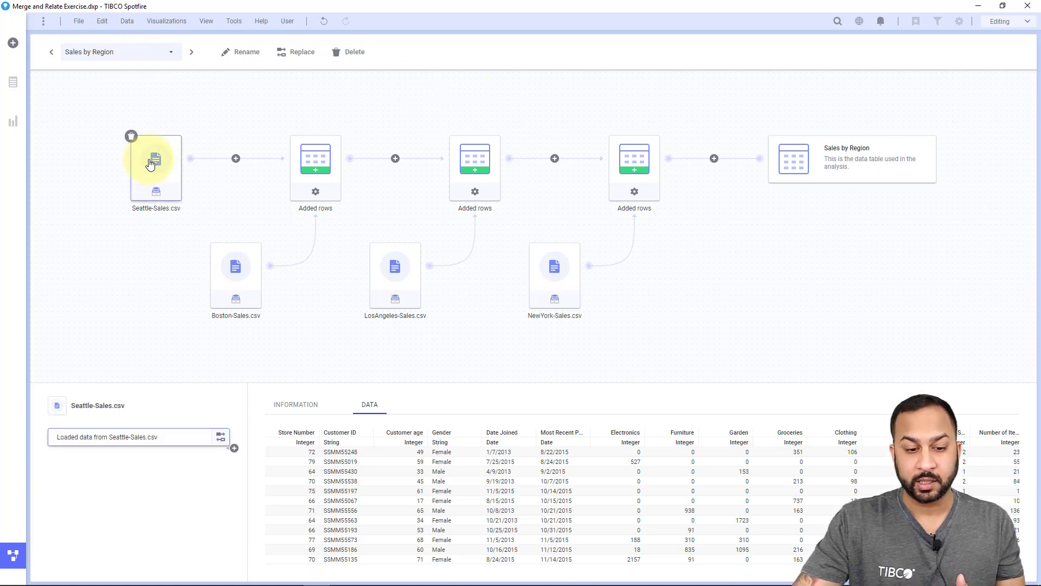
pyautogui.click(232, 274)
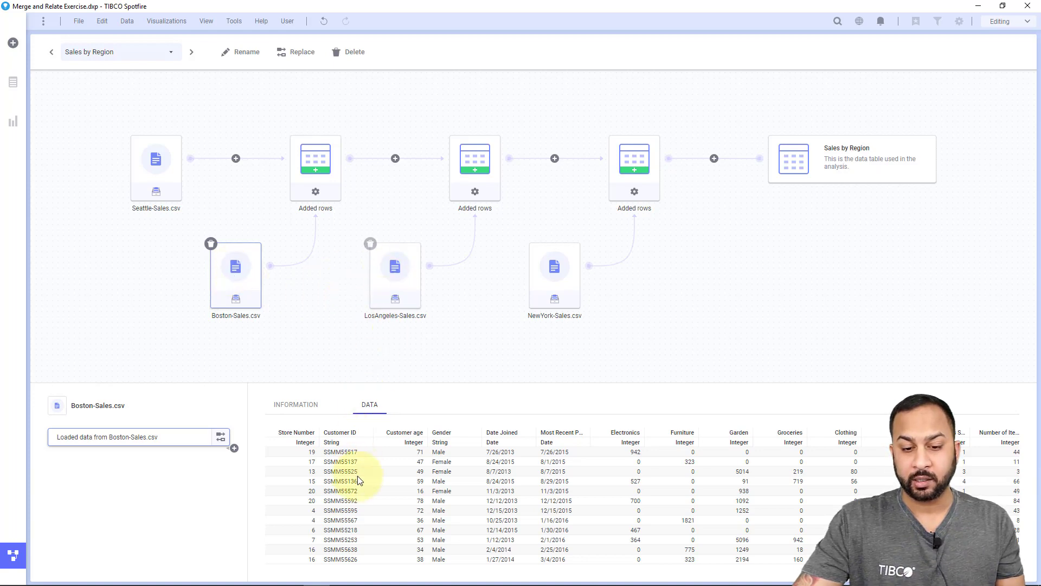
pyautogui.click(396, 274)
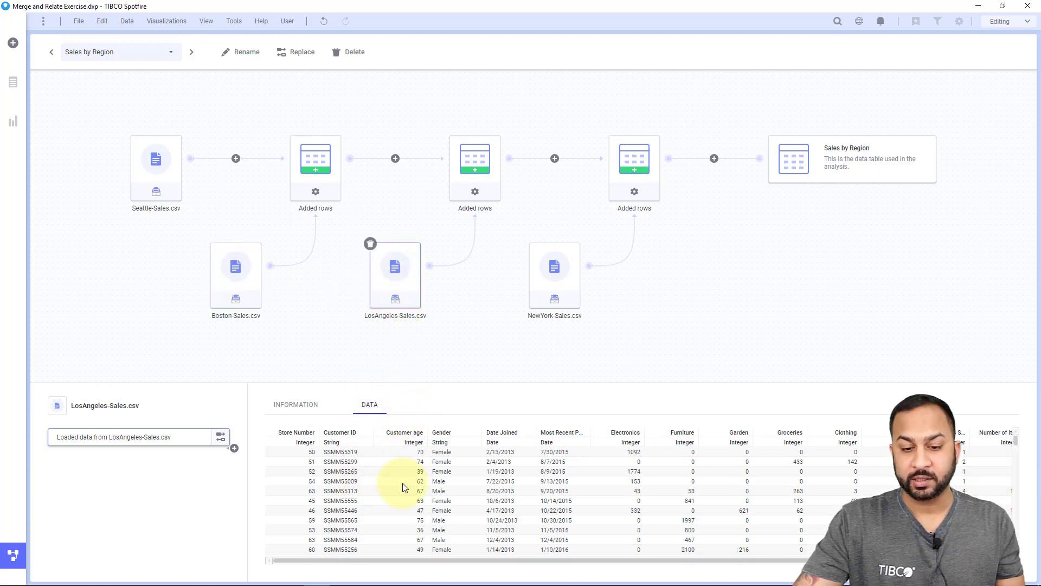
pyautogui.click(557, 280)
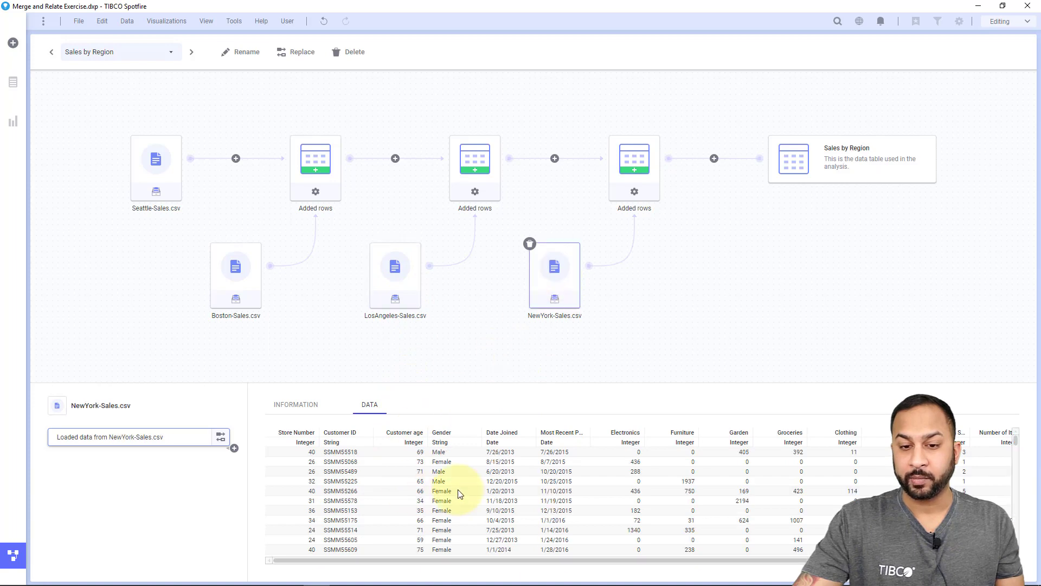
pyautogui.click(480, 174)
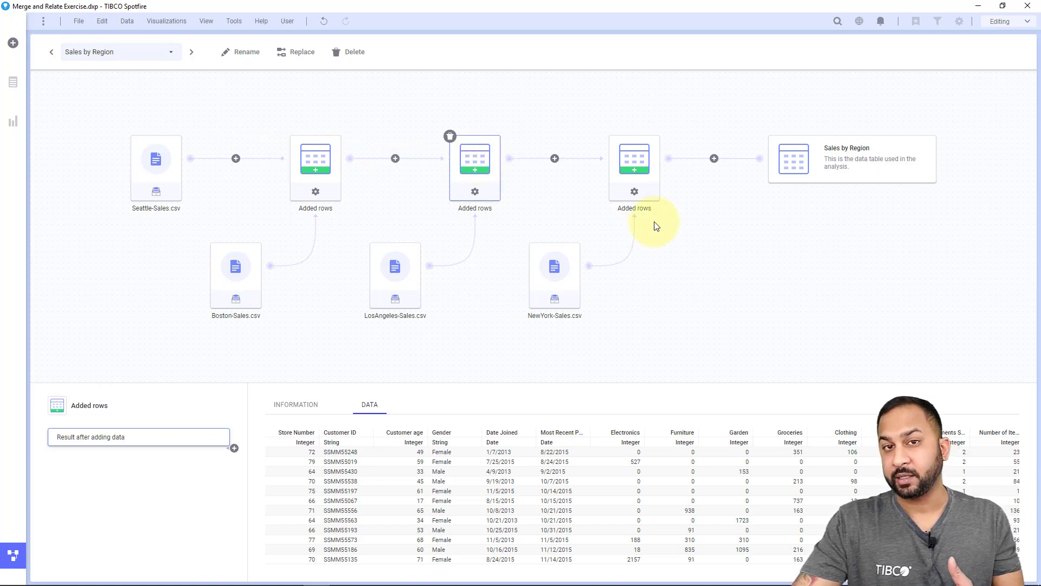
# - Check where LosAngeles-Sales.csv and Boston-Sales.csv were loaded from, then view the final Added rows matched columns
pyautogui.click(387, 280)
pyautogui.click(304, 406)
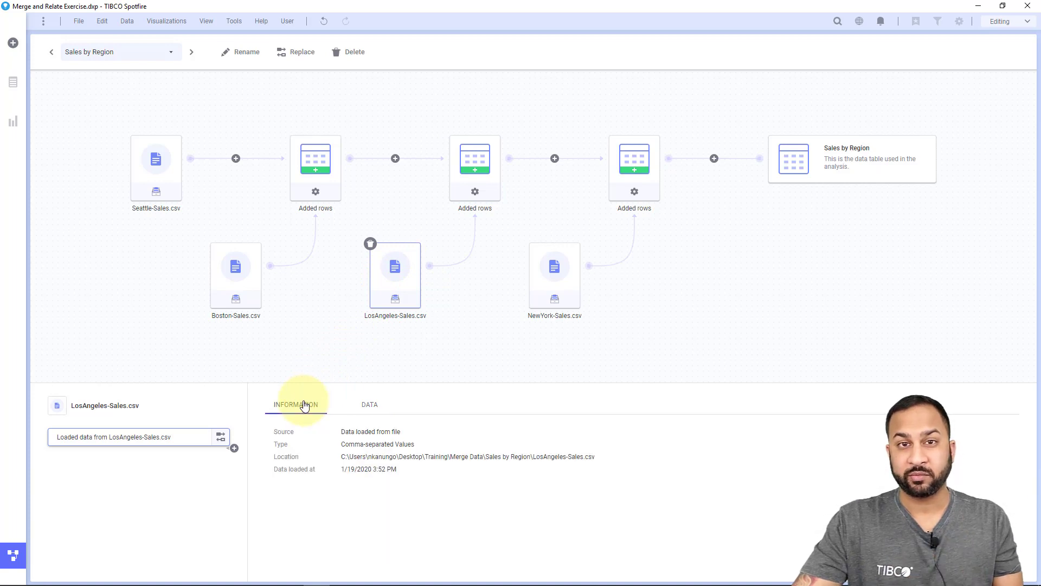
pyautogui.click(239, 265)
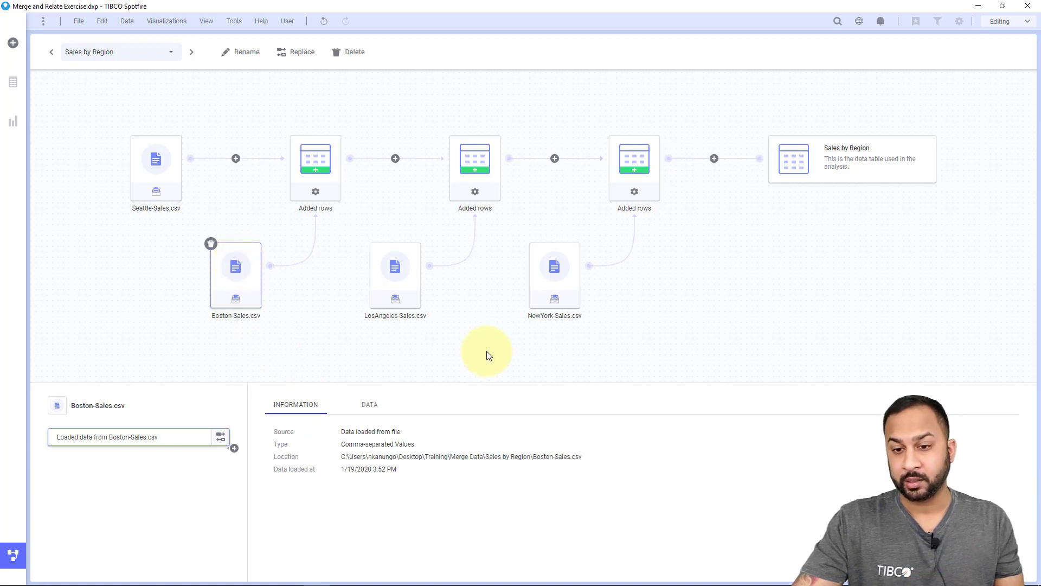
pyautogui.click(642, 172)
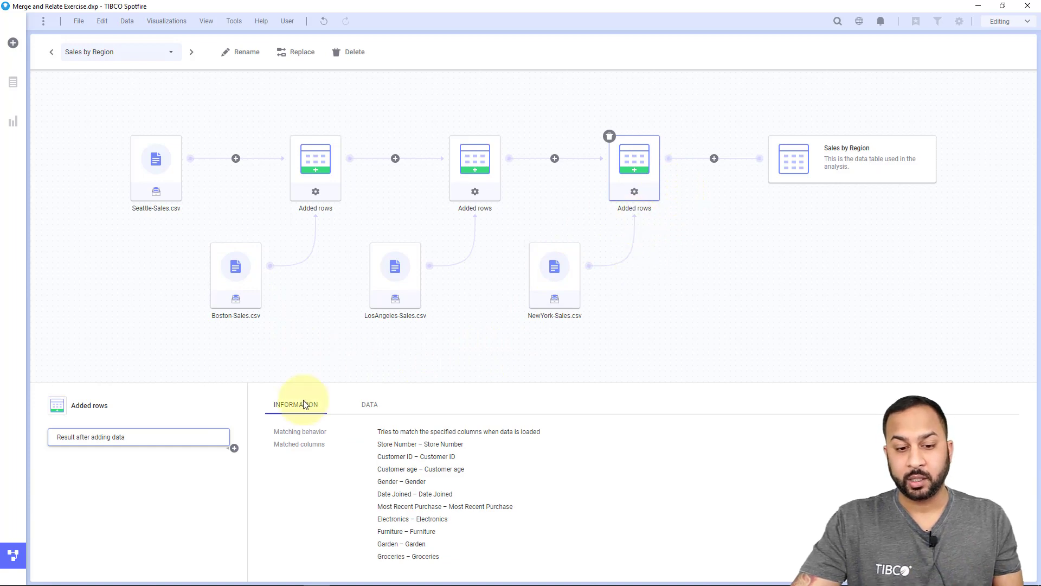
# - Add a Filter rows transformation on the final Added rows step keeping ([Customer age]>30) and ([Customer age]<55)
pyautogui.click(235, 449)
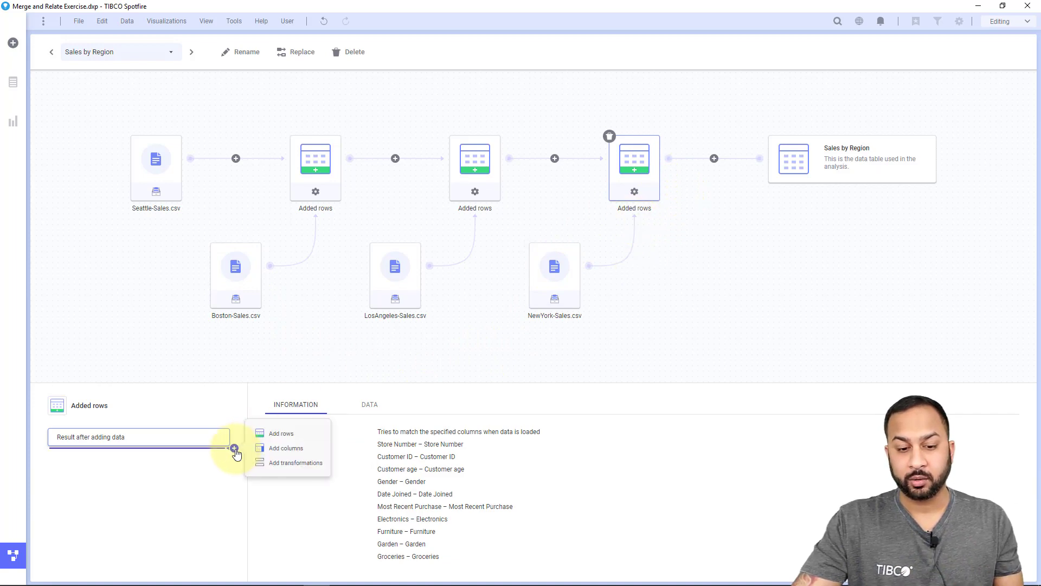
pyautogui.click(266, 465)
pyautogui.click(468, 249)
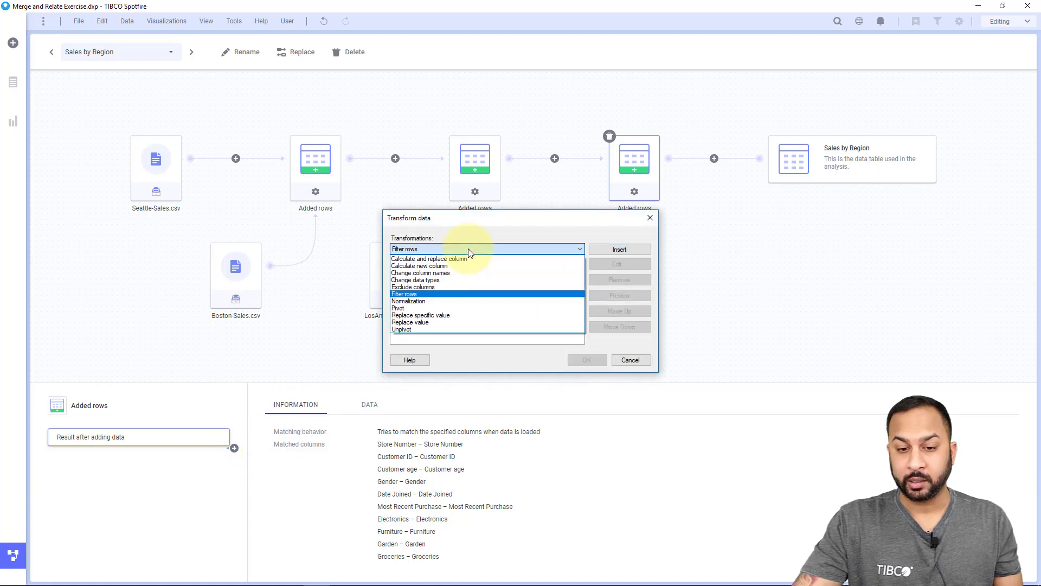
pyautogui.click(435, 296)
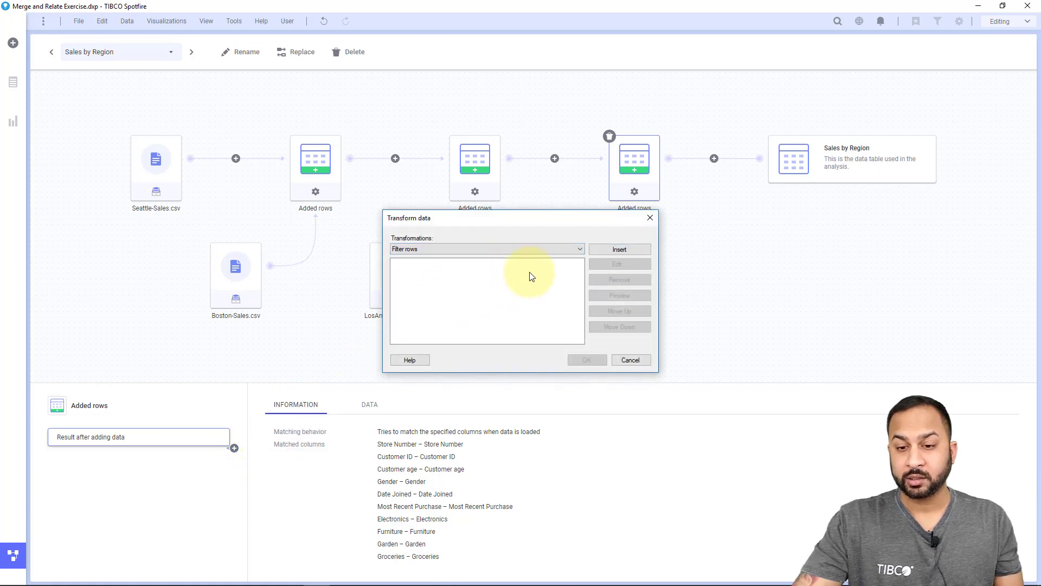
pyautogui.click(626, 248)
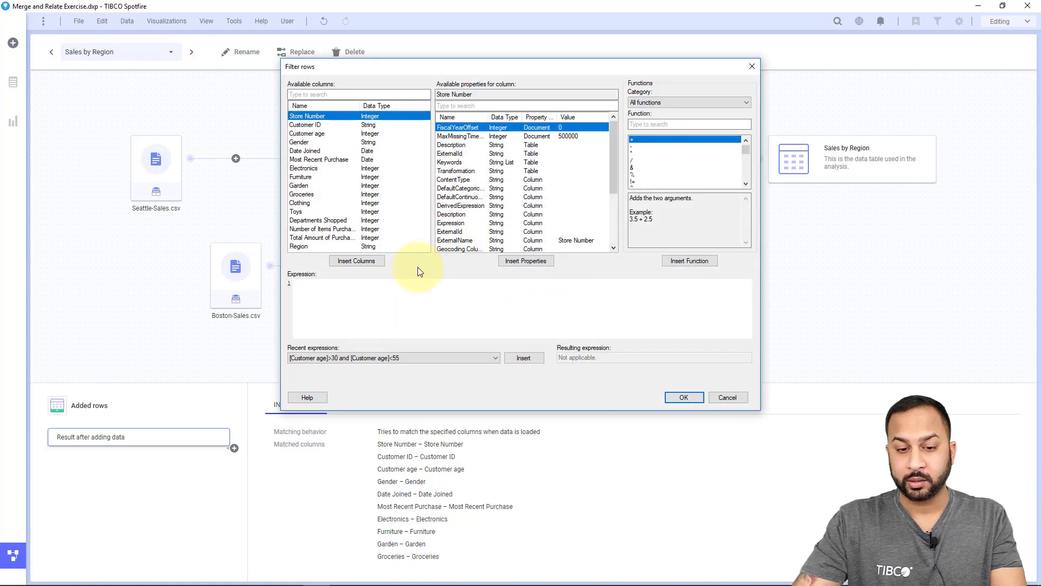
pyautogui.click(524, 357)
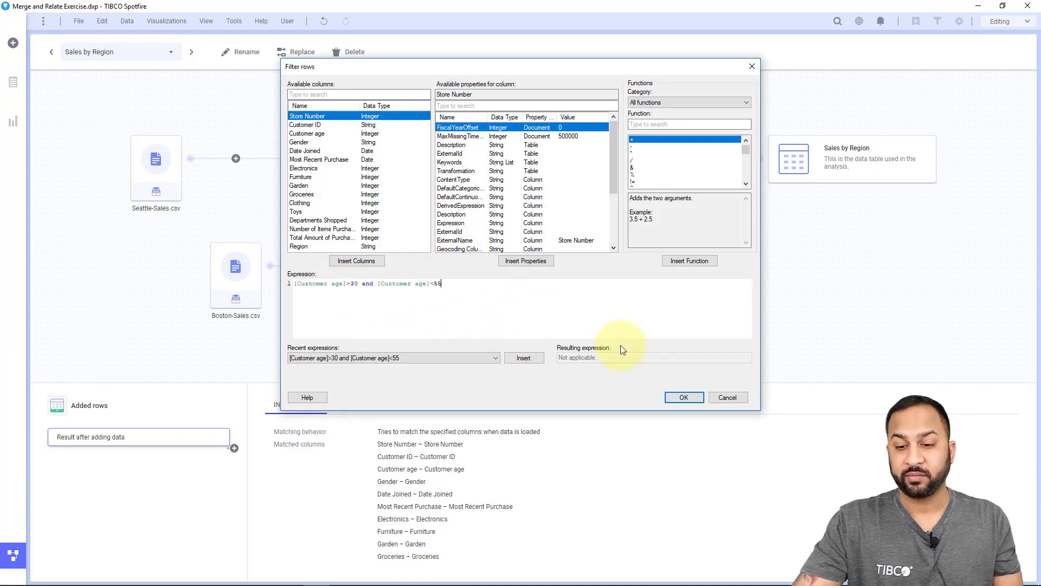
pyautogui.click(675, 398)
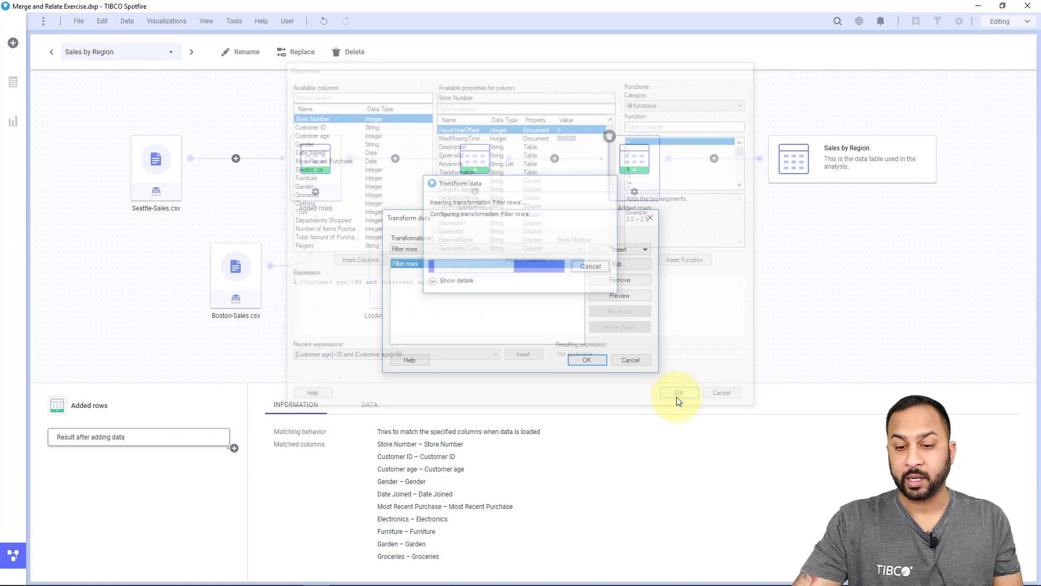
pyautogui.click(593, 360)
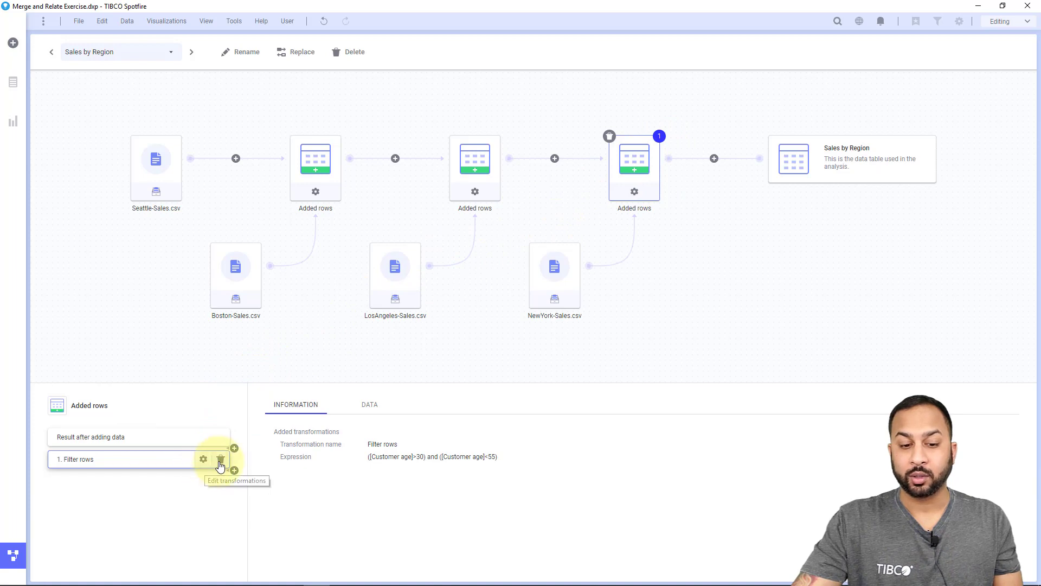
pyautogui.click(477, 157)
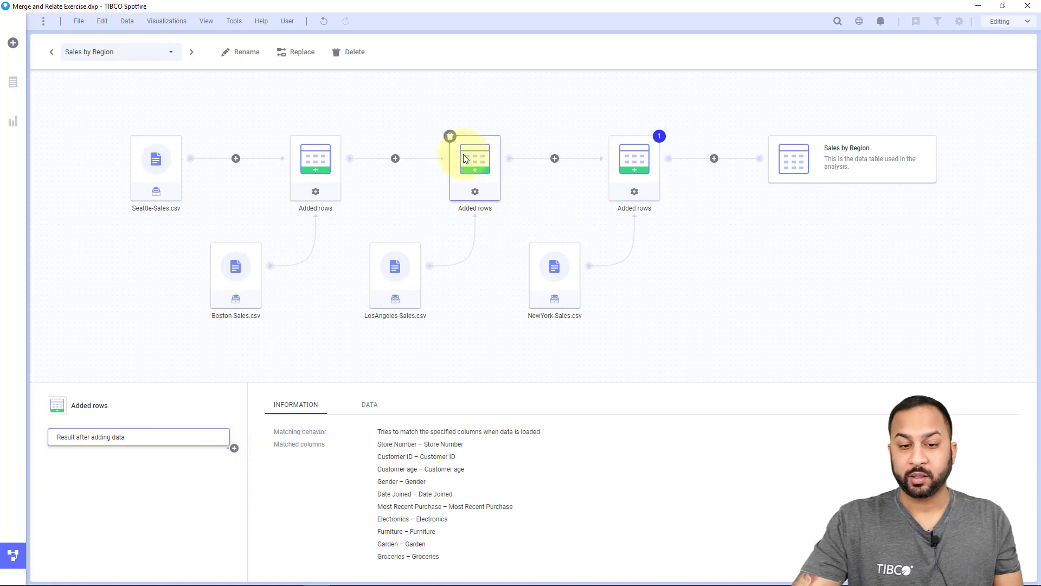
pyautogui.click(321, 158)
pyautogui.click(634, 160)
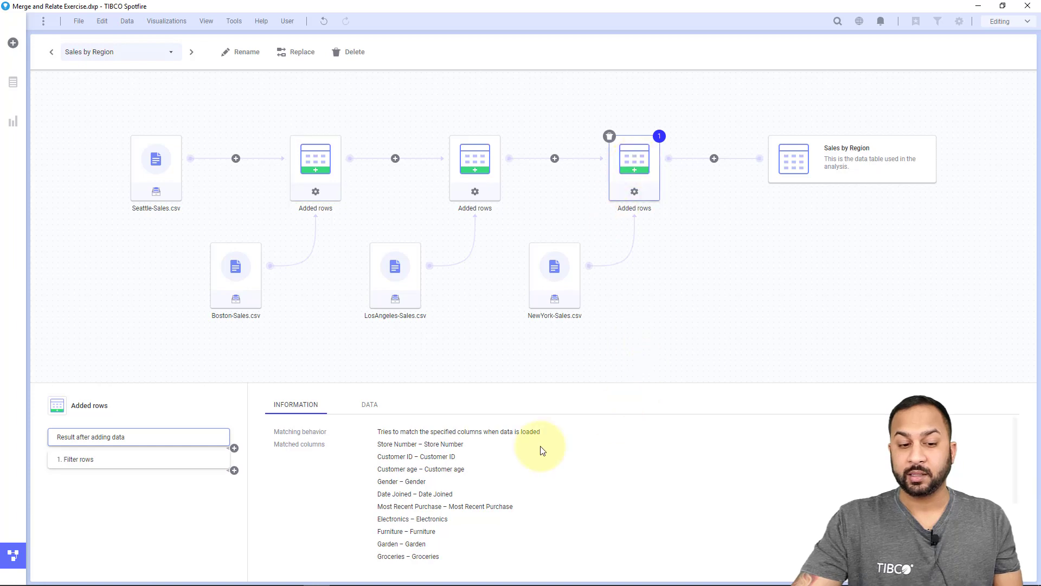
pyautogui.click(139, 462)
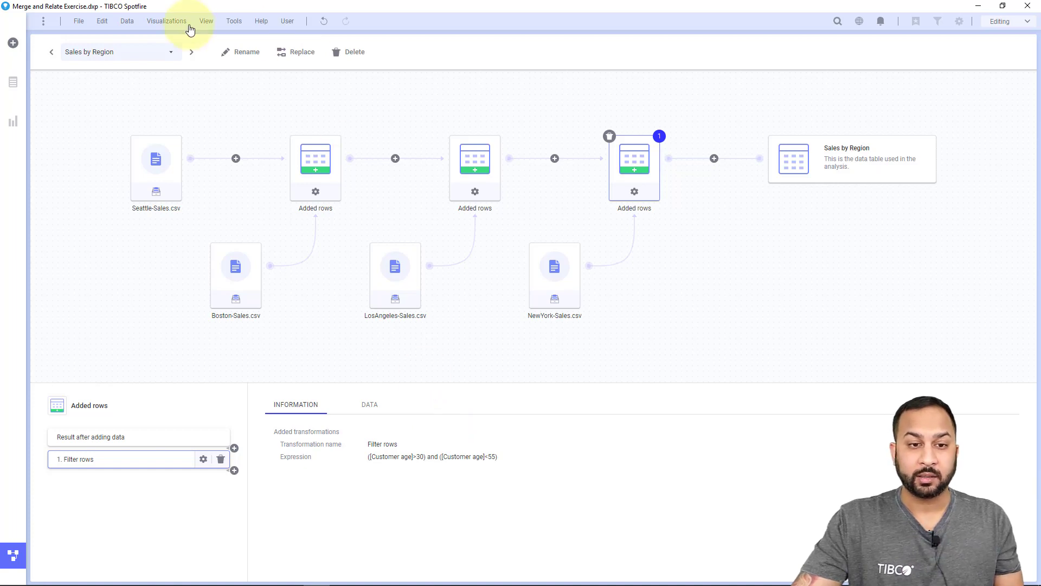
pyautogui.click(136, 26)
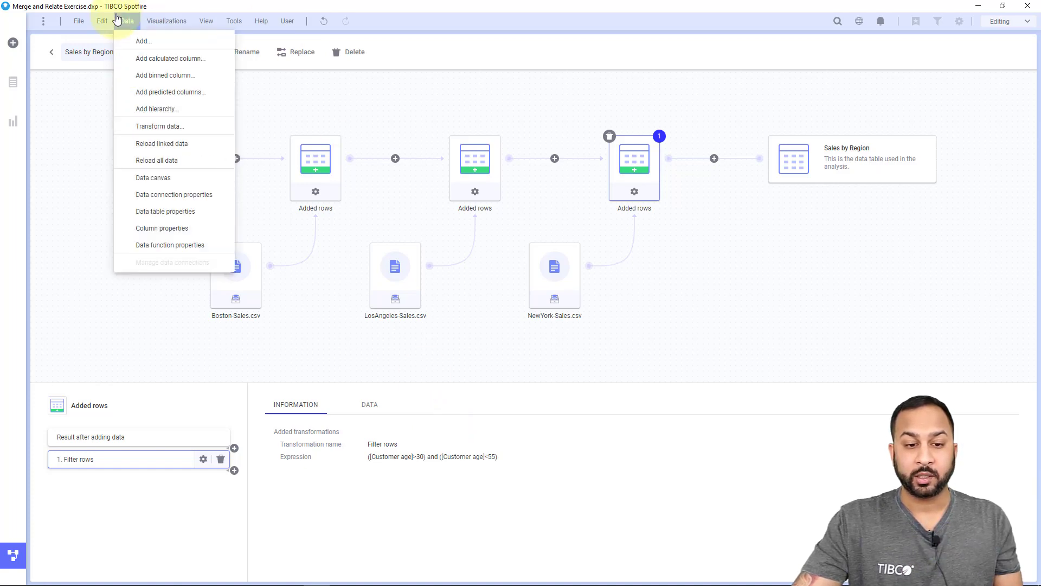
pyautogui.click(163, 211)
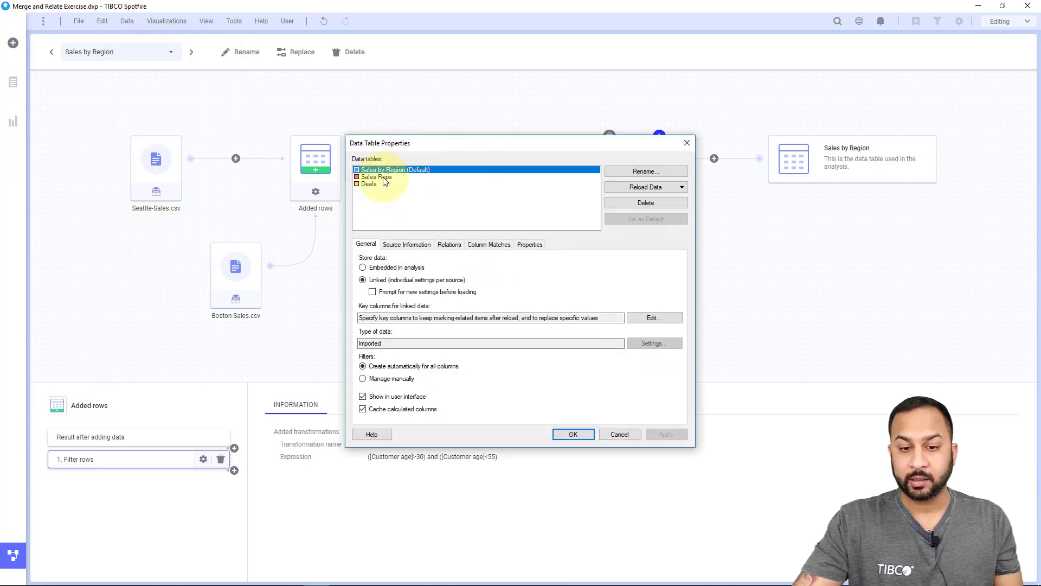
pyautogui.click(392, 247)
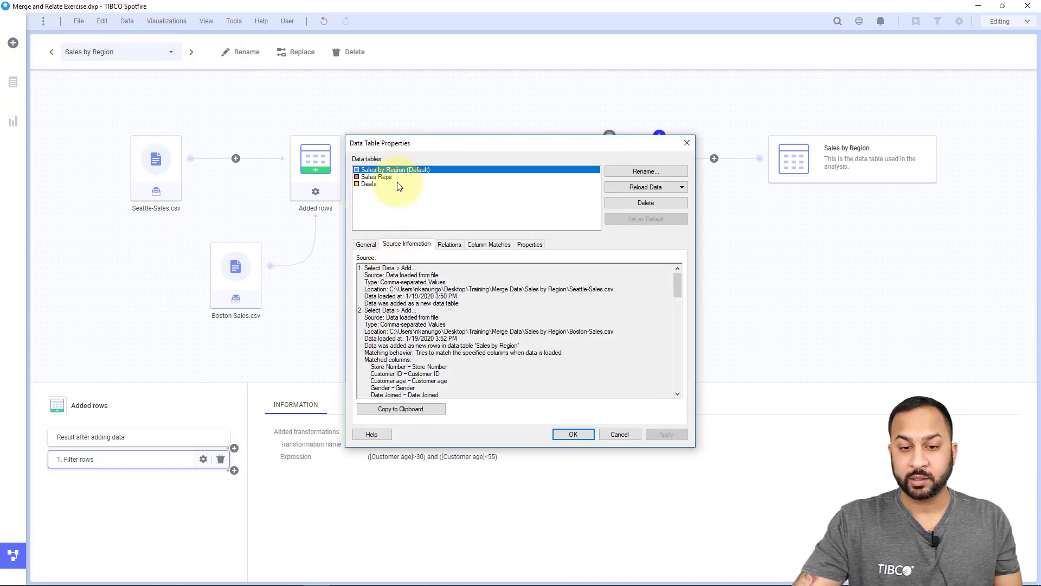
pyautogui.scroll(-7, 458, 280)
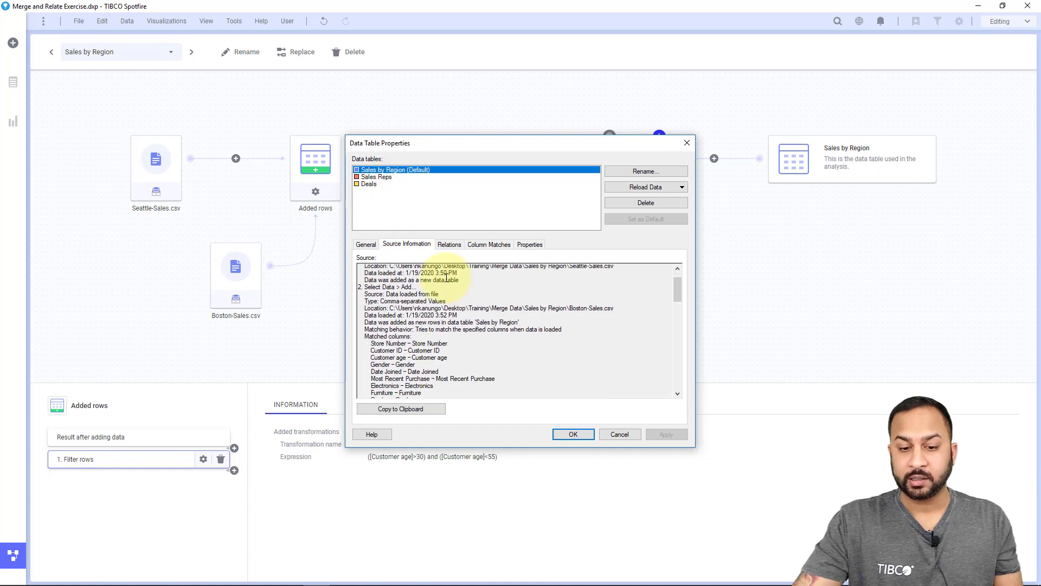
pyautogui.scroll(-3, 446, 277)
pyautogui.scroll(6, 423, 342)
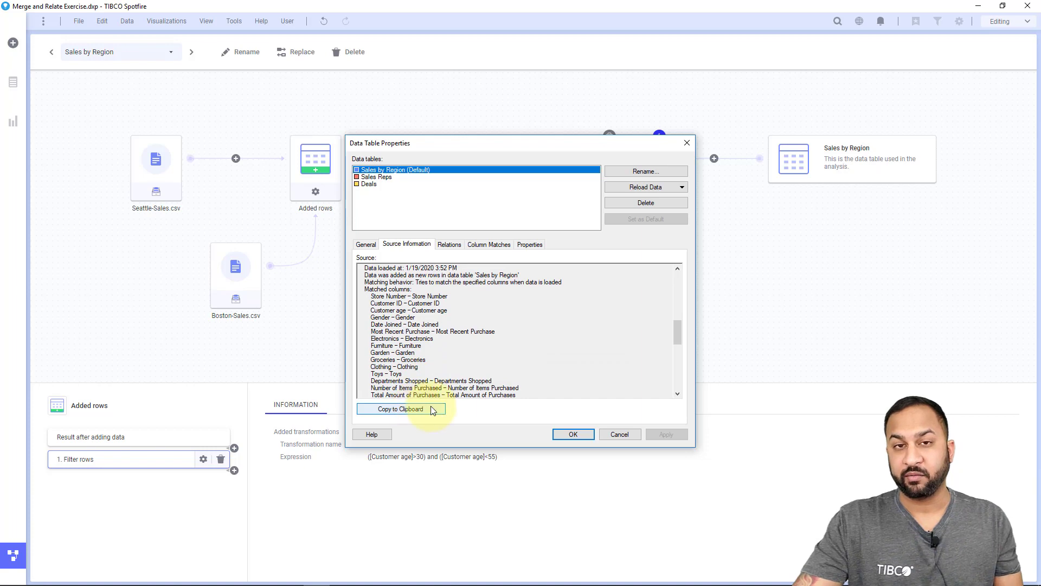
pyautogui.click(567, 437)
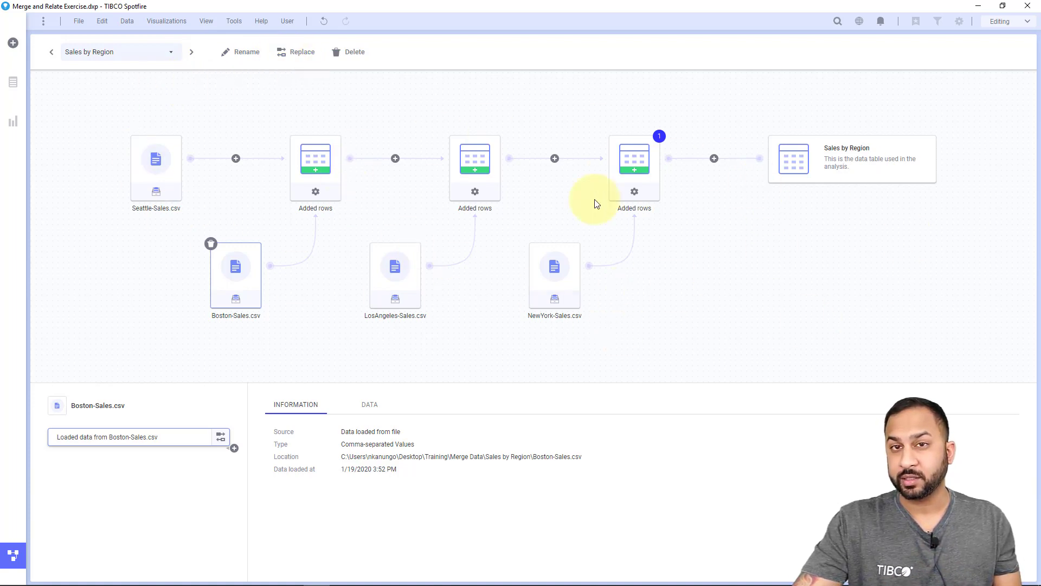
# - Review the Seattle-Sales.csv and Boston-Sales.csv source details
pyautogui.click(161, 169)
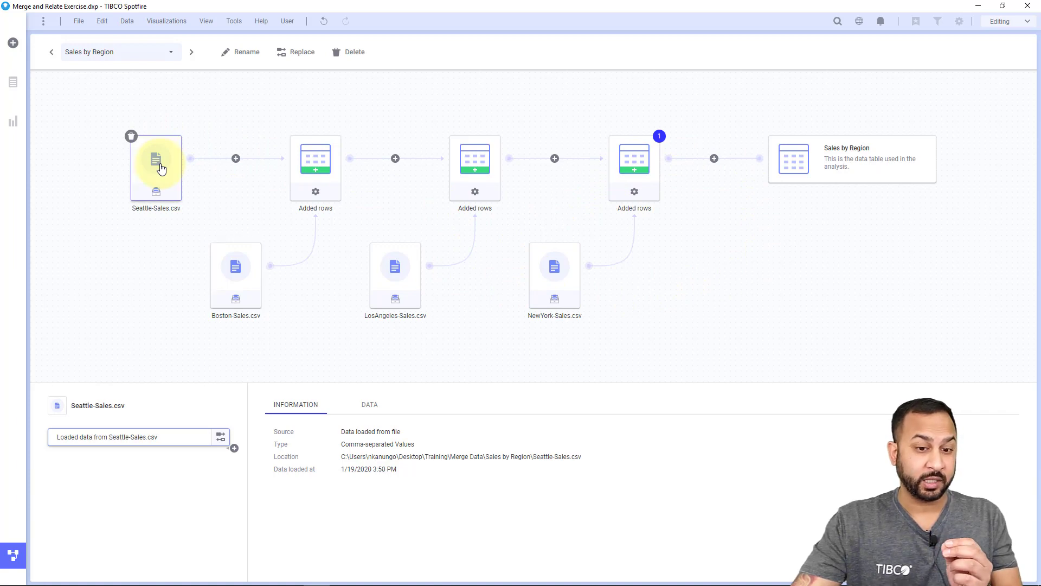
pyautogui.click(249, 270)
pyautogui.click(226, 449)
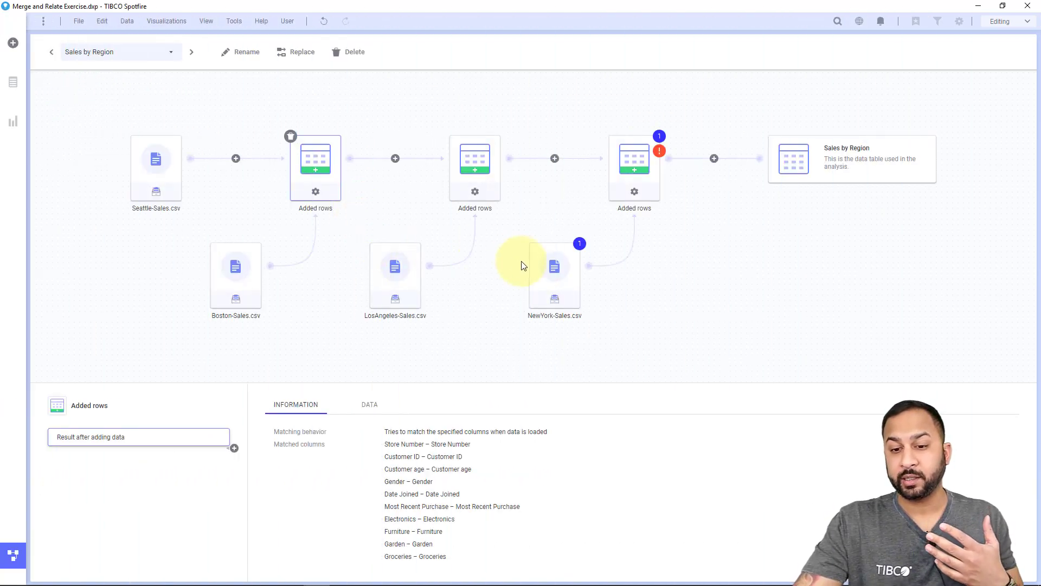
# - Inspect NewYork-Sales.csv's Exclude columns step and the error on the final Added rows step
pyautogui.click(557, 278)
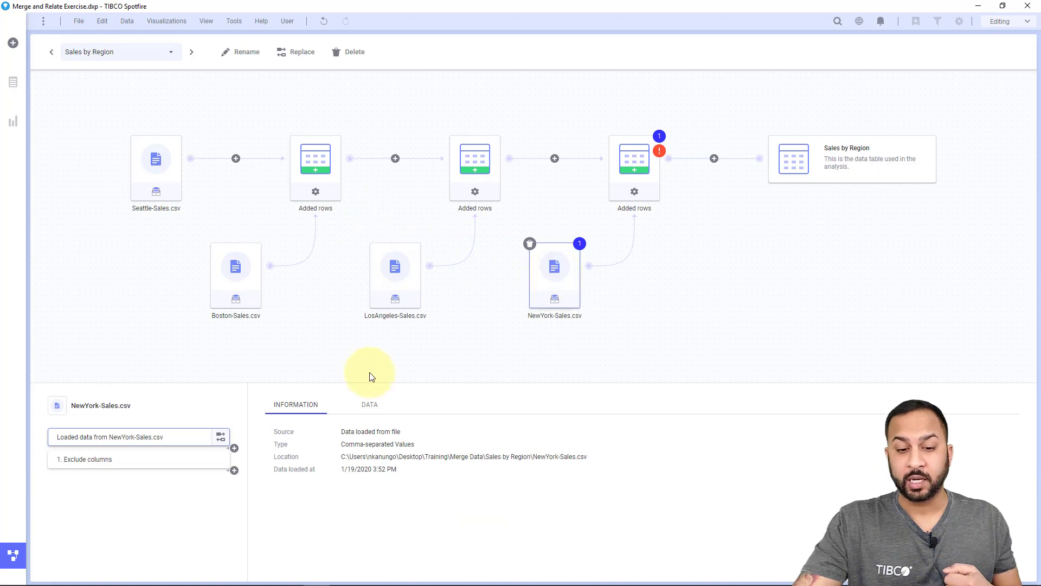
pyautogui.click(157, 458)
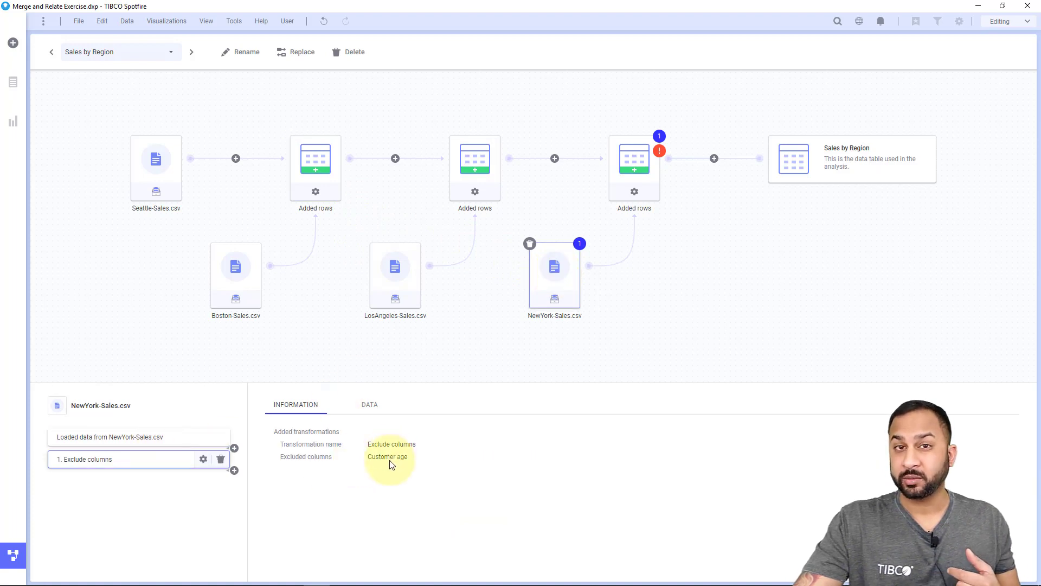
pyautogui.click(655, 169)
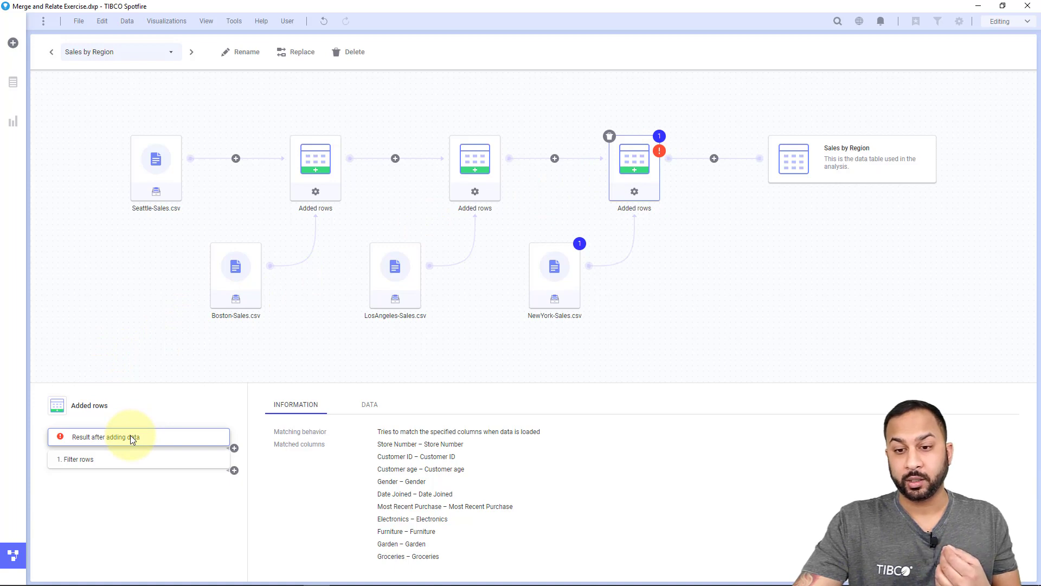
# - Delete the Exclude columns step from NewYork-Sales.csv and confirm the removal
pyautogui.click(558, 267)
pyautogui.click(223, 460)
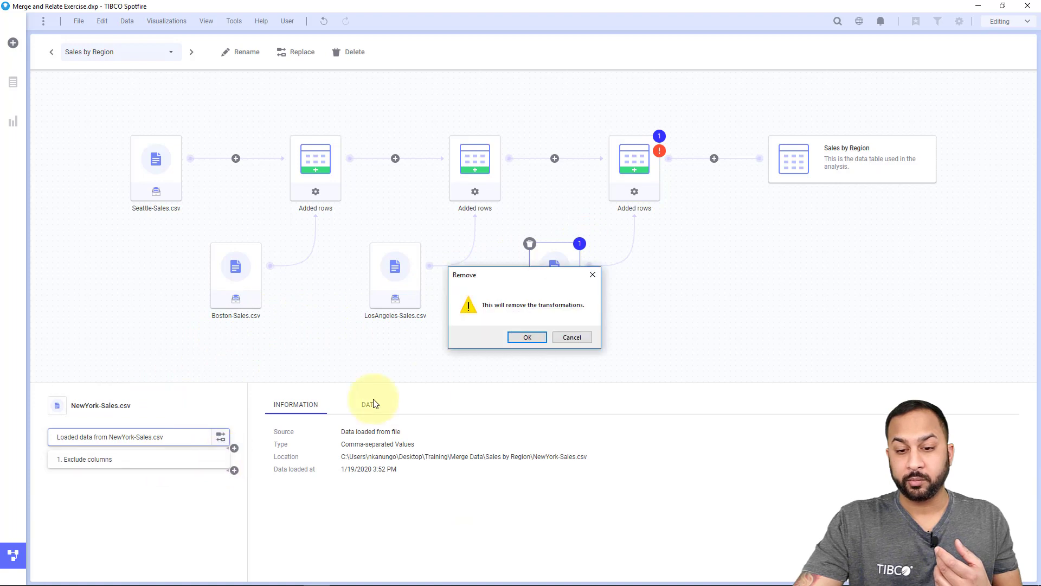
pyautogui.click(528, 337)
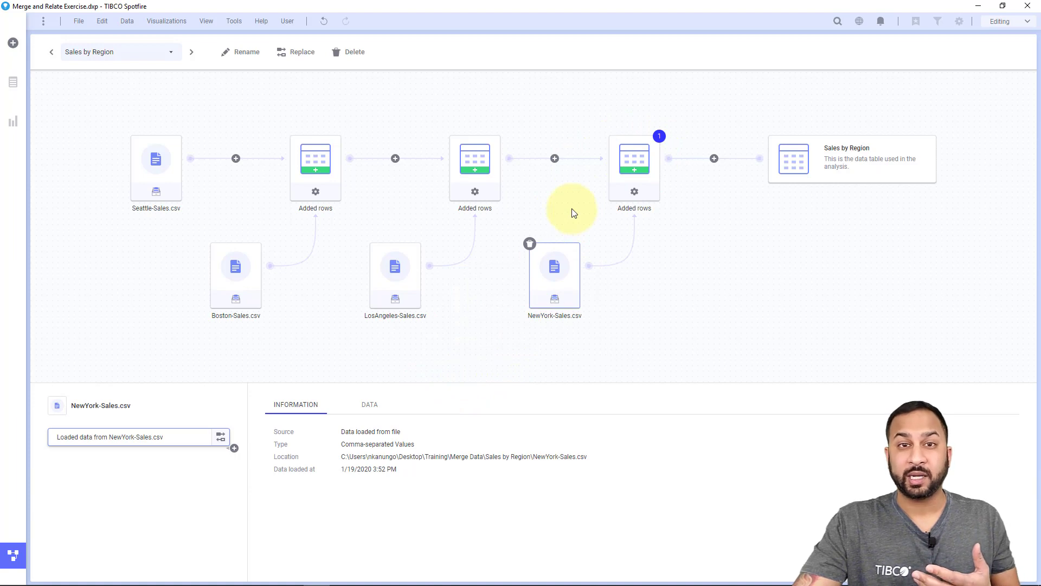
pyautogui.click(12, 556)
pyautogui.click(12, 556)
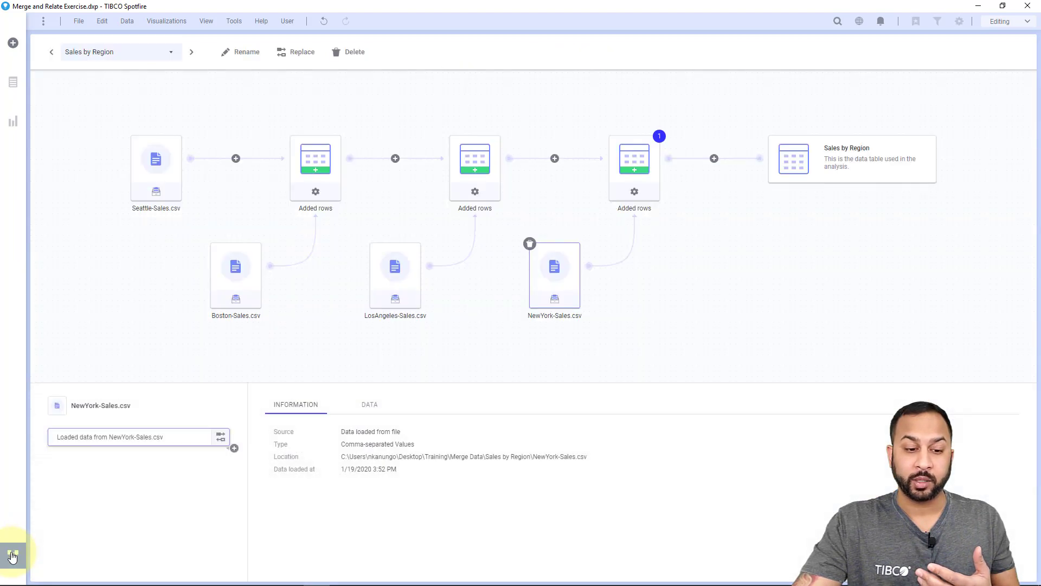